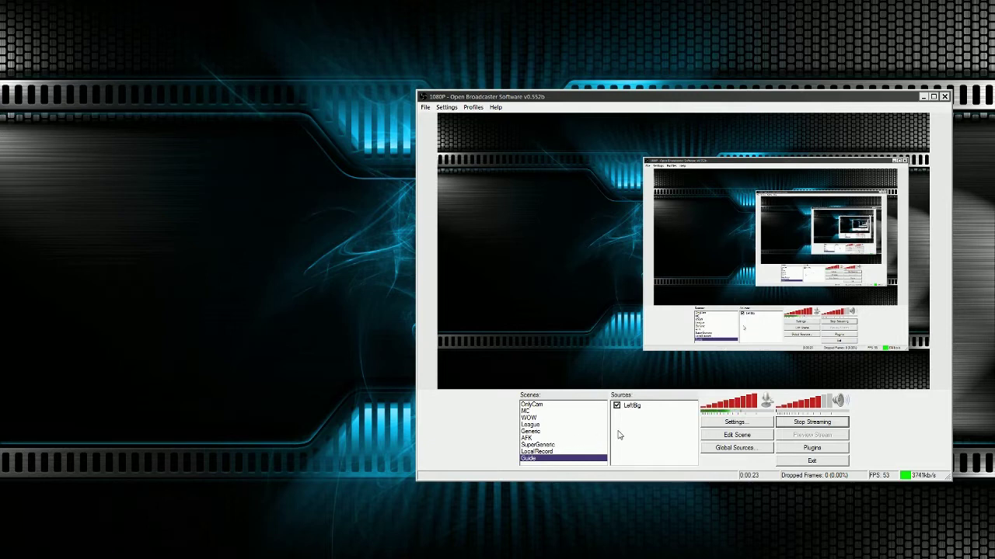
Step: Examine the options for scenes and the source types that can be added to the Guide scene
right_click(583, 465)
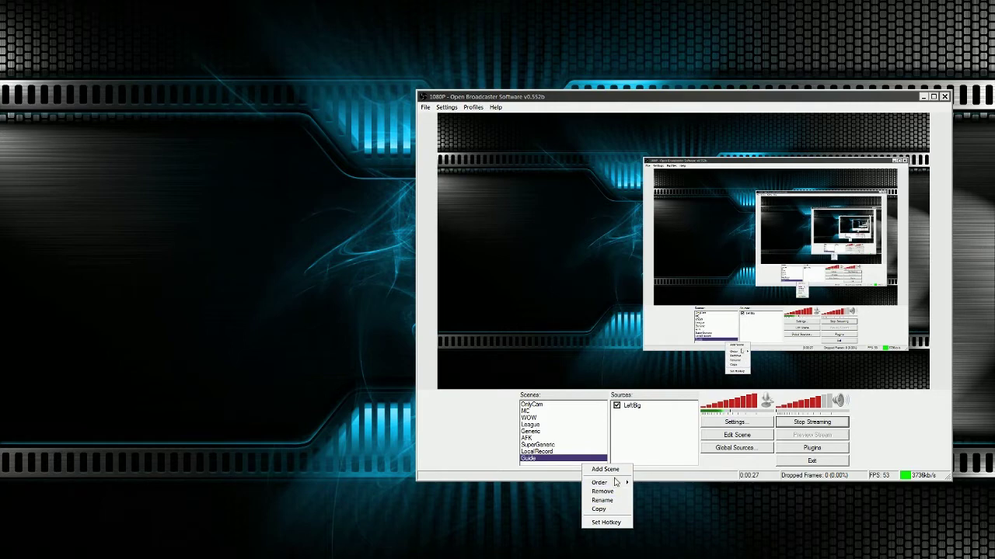
left_click(647, 442)
right_click(640, 434)
mouse_move(659, 439)
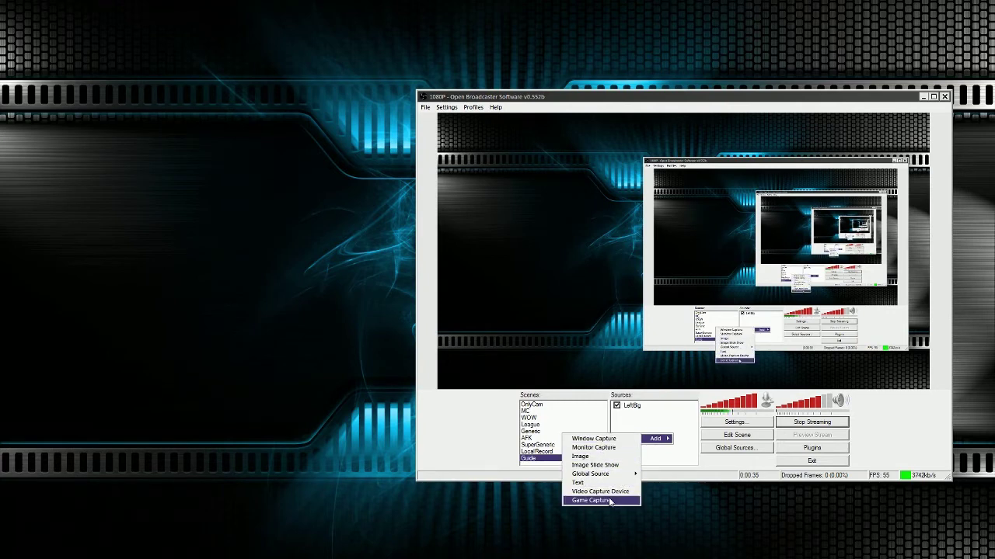
left_click(643, 427)
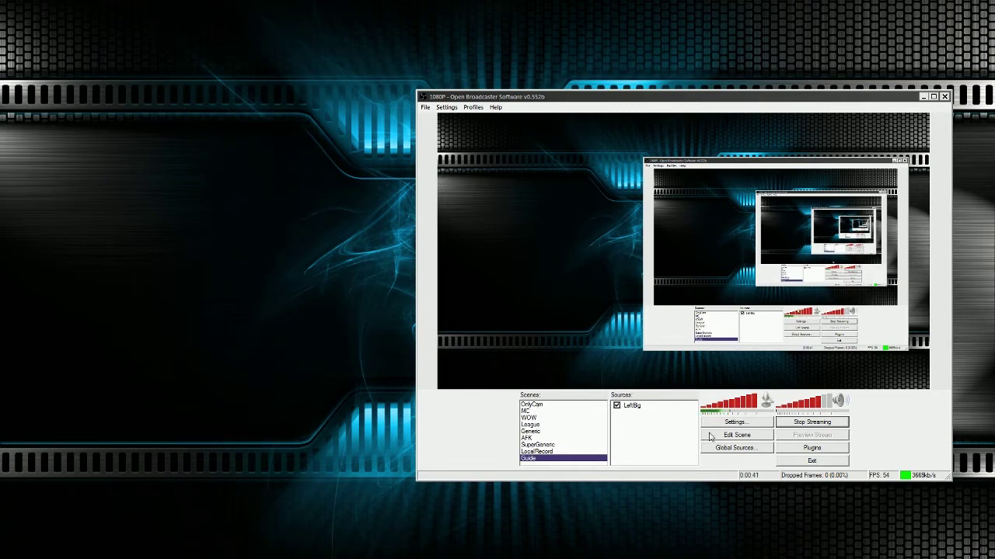
right_click(620, 418)
mouse_move(629, 422)
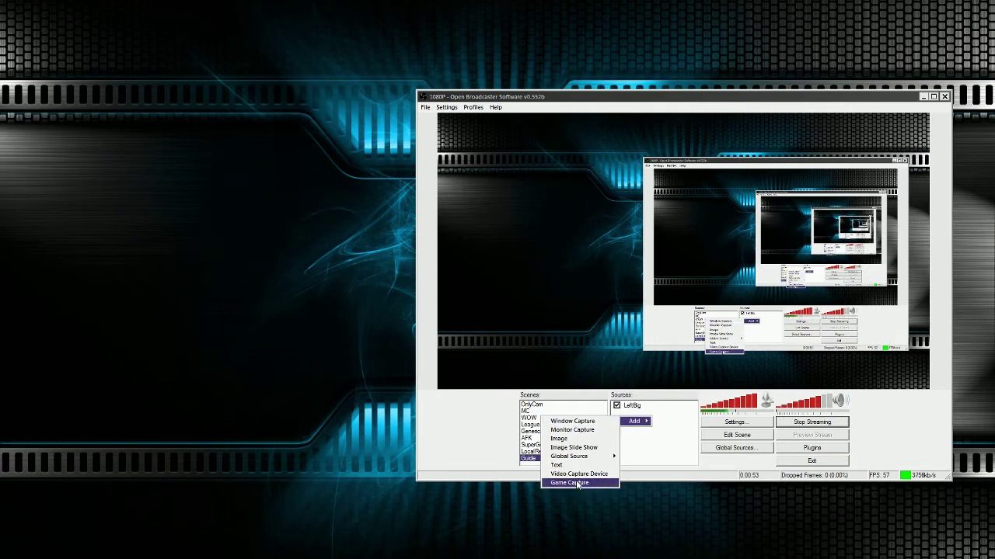
left_click(676, 453)
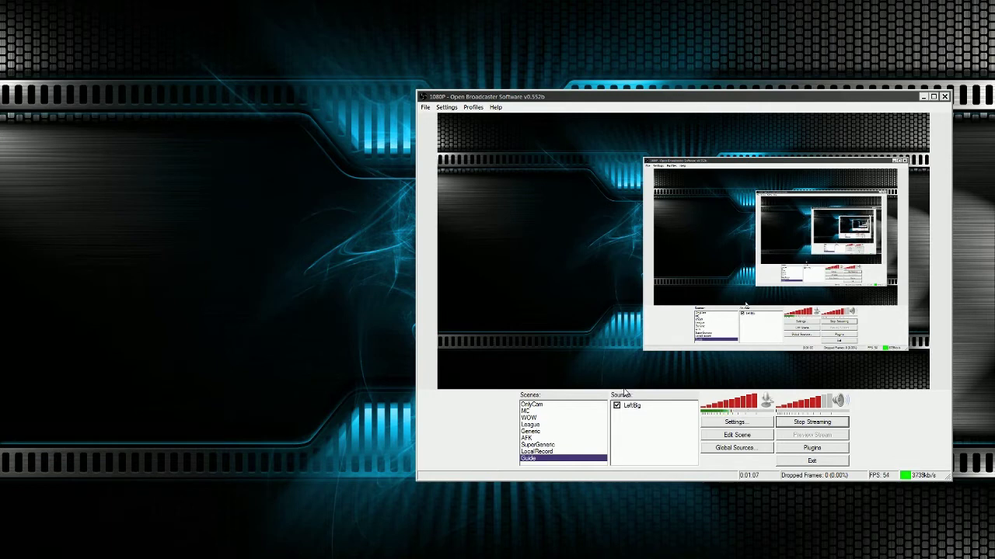
right_click(630, 447)
mouse_move(640, 451)
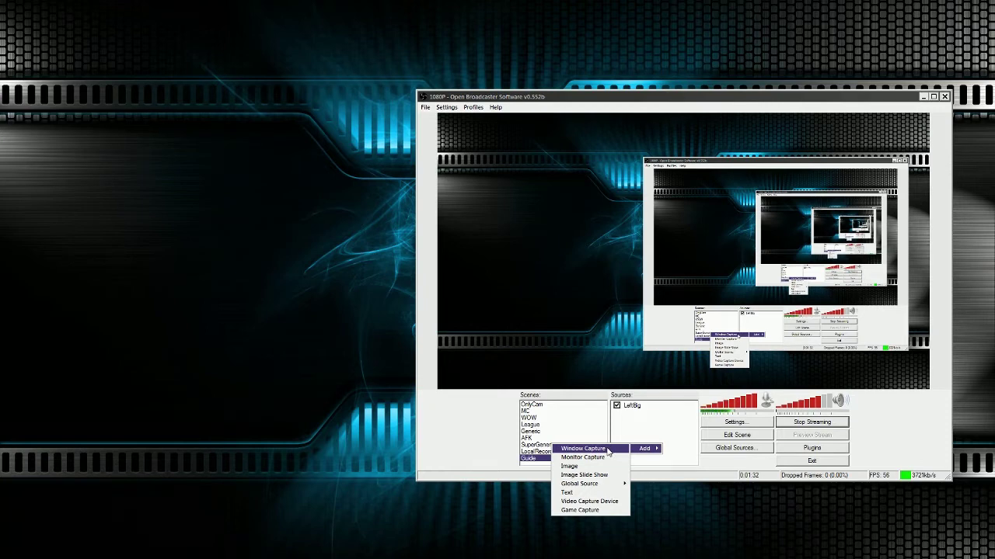
left_click(676, 425)
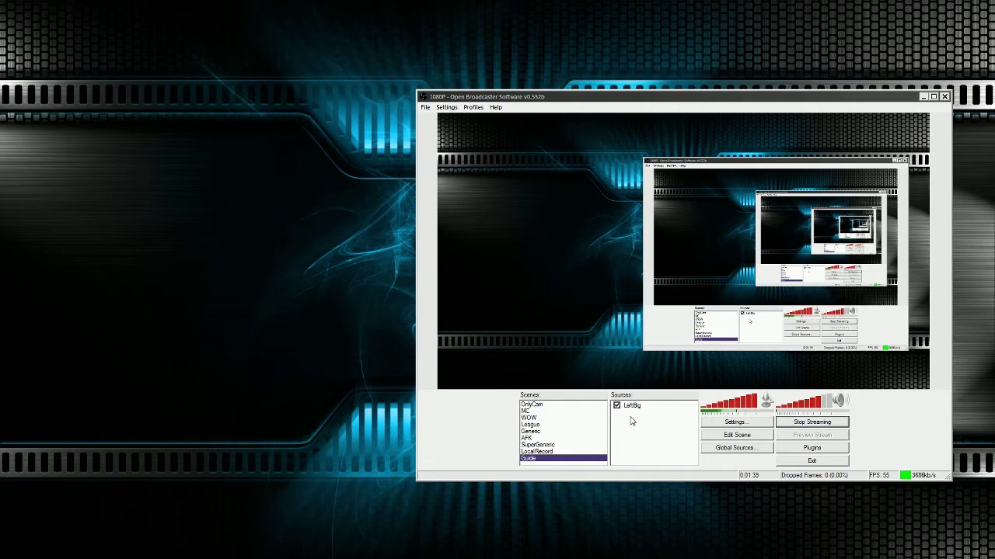
right_click(631, 421)
mouse_move(634, 422)
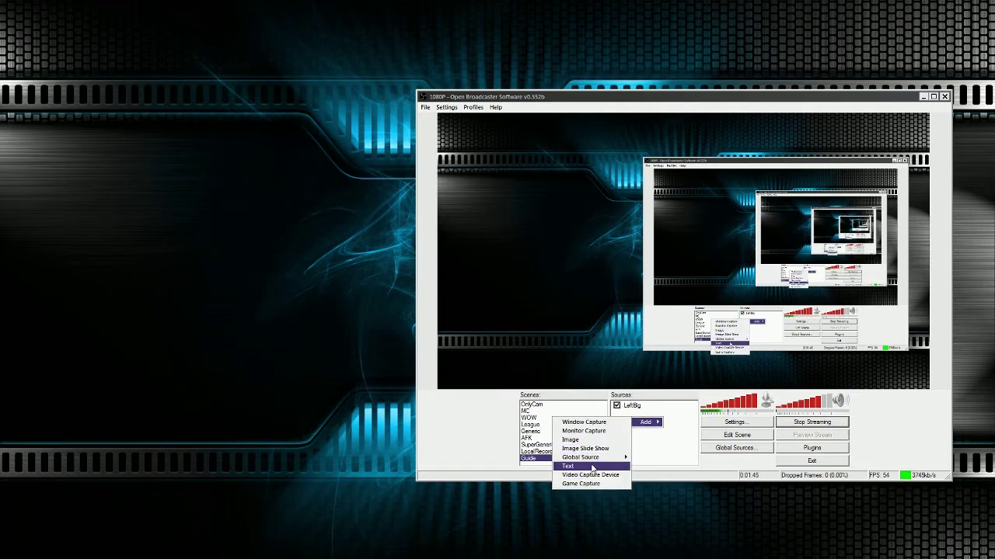
left_click(696, 460)
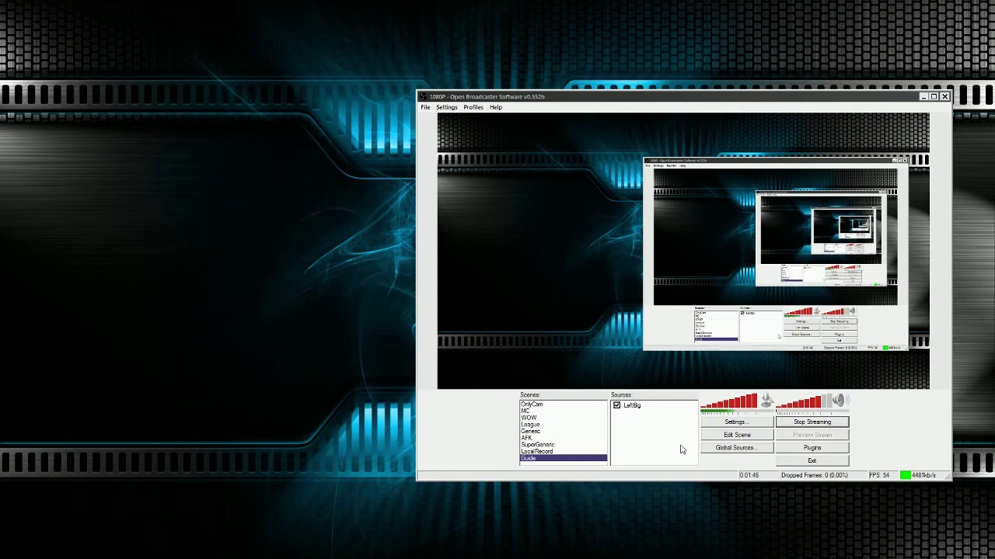
Step: Add a Game Capture source named Minecraft to the Guide scene, capturing the application [javaw]: Minecraft 1.6.2
right_click(627, 418)
mouse_move(642, 419)
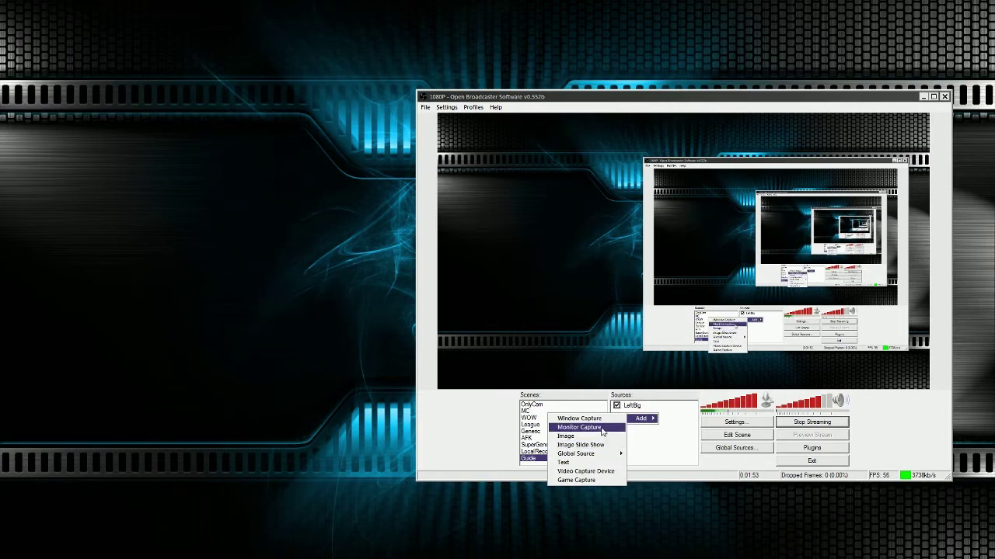
left_click(591, 477)
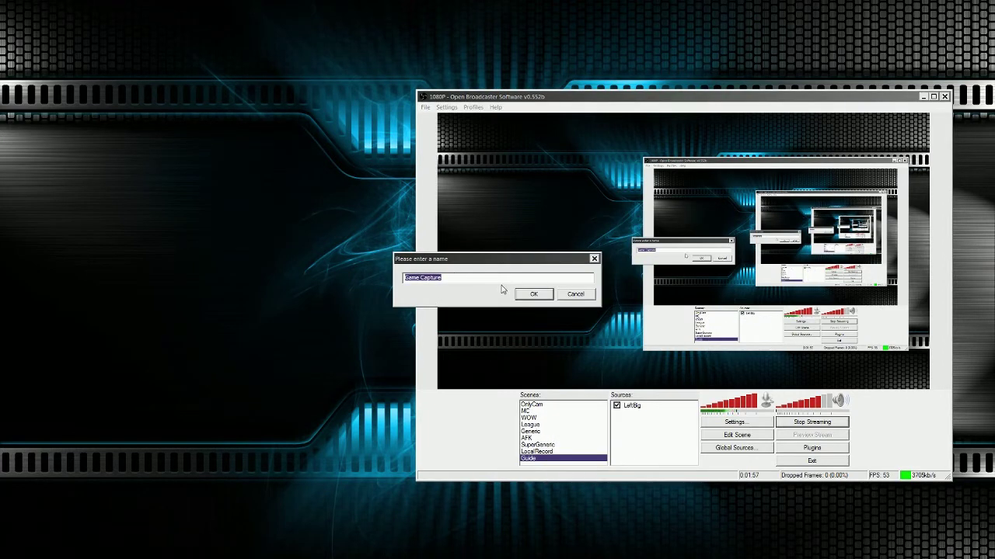
type("Guide")
key("Return")
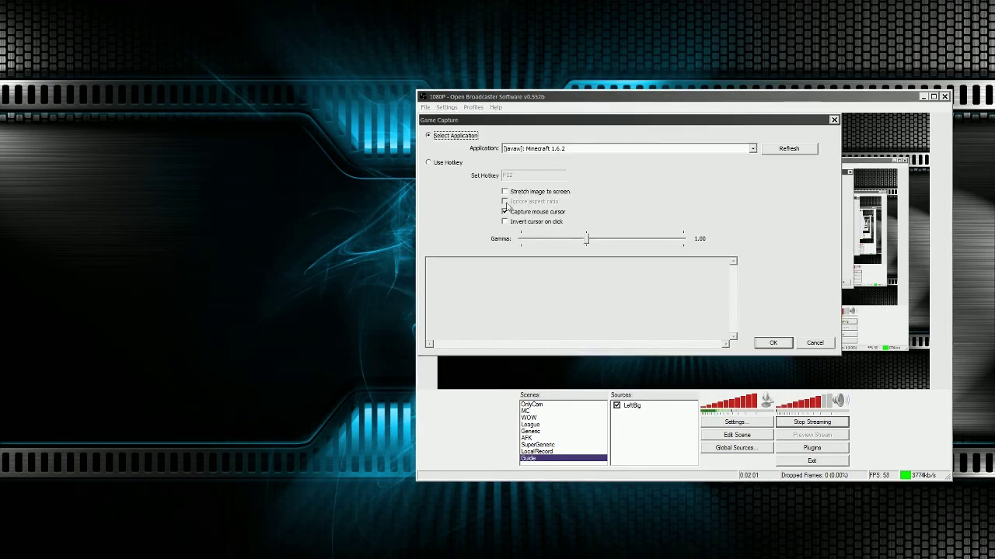
left_click(700, 152)
left_click(669, 159)
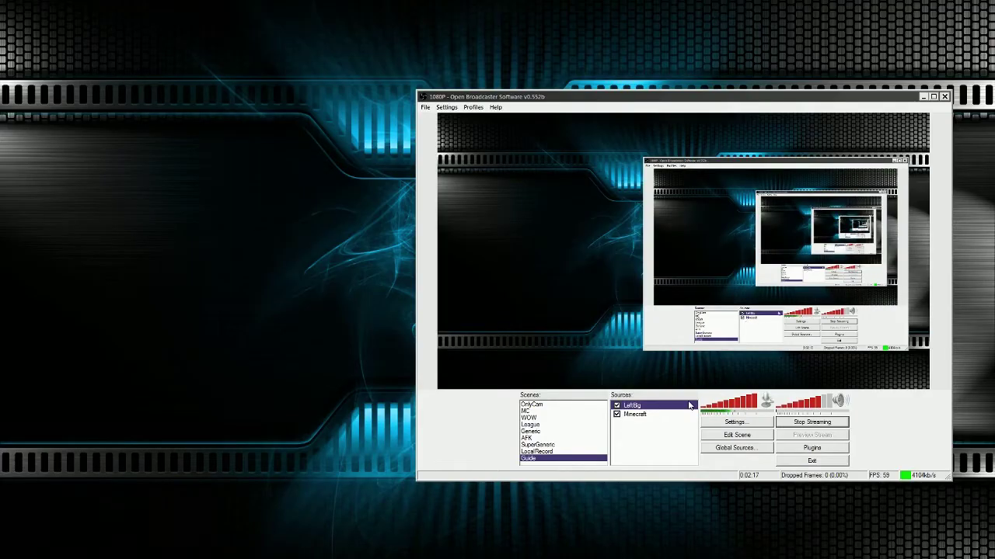
right_click(637, 407)
mouse_move(665, 433)
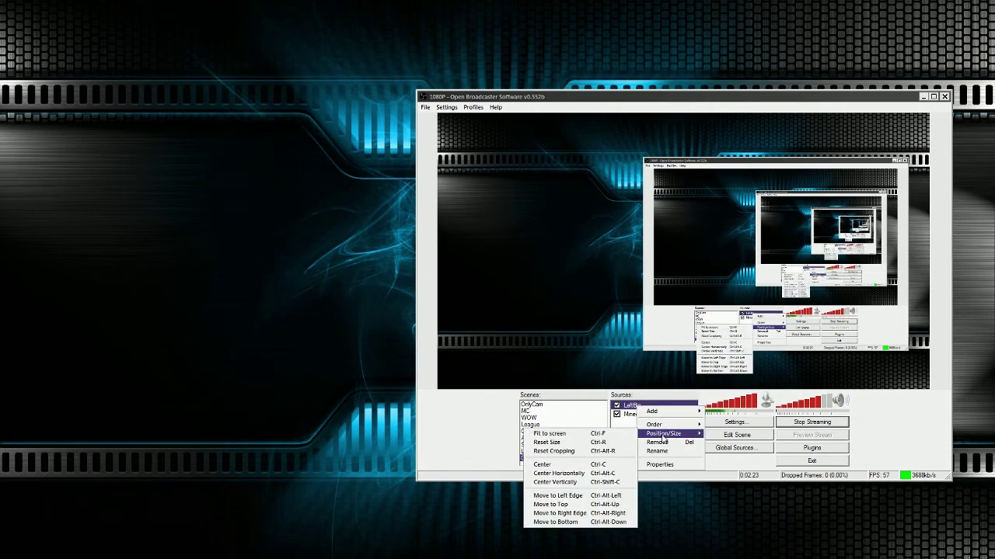
left_click(629, 424)
Step: Turn on scene editing, shrink the LeftBig source to under half the canvas width and place it near the canvas's lower-left corner
left_click(633, 409)
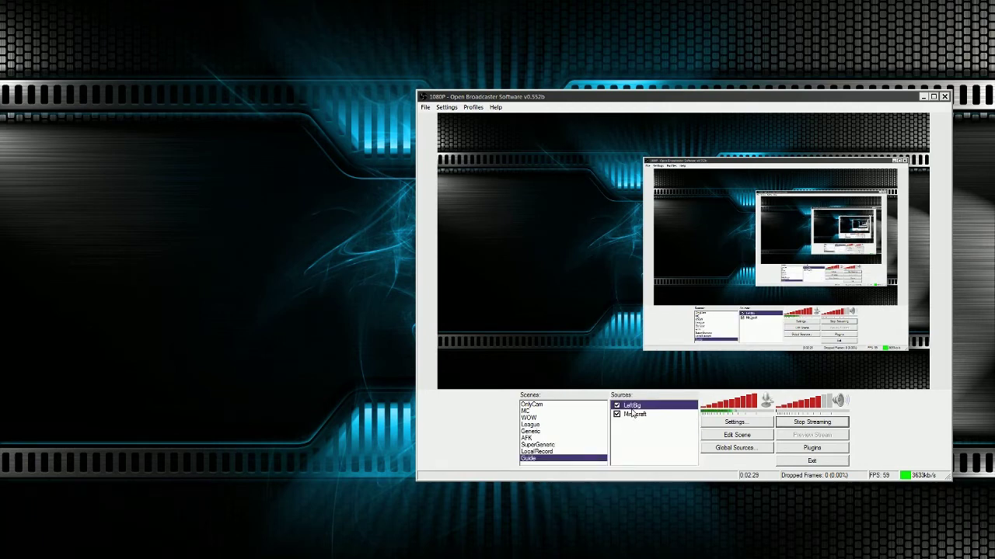
left_click(755, 436)
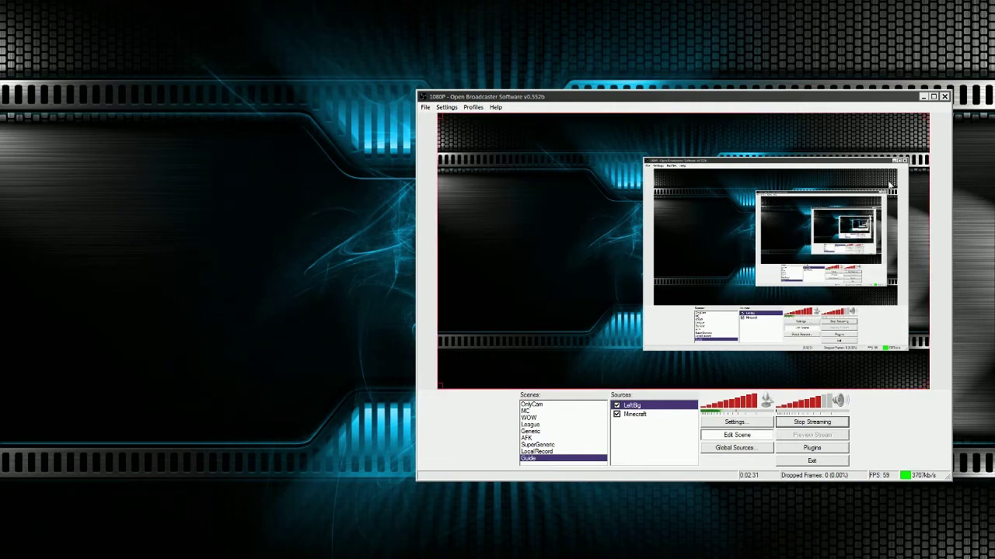
left_click_drag(927, 117, 592, 275)
left_click_drag(264, 433, 344, 329)
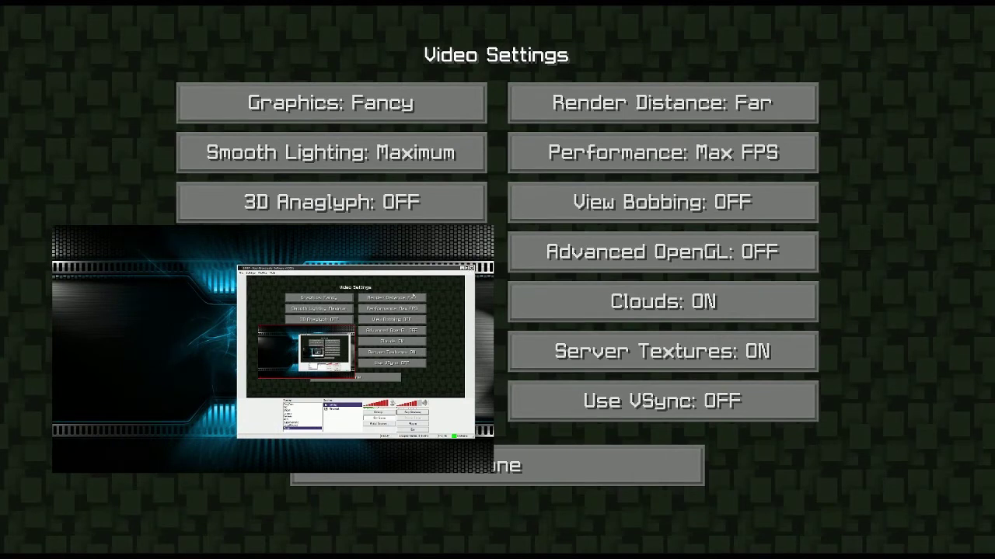
Step: Maximize the Open Broadcaster Software window, enlarge the LeftBig source from its upper-right corner, and restore the window size
left_click(467, 269)
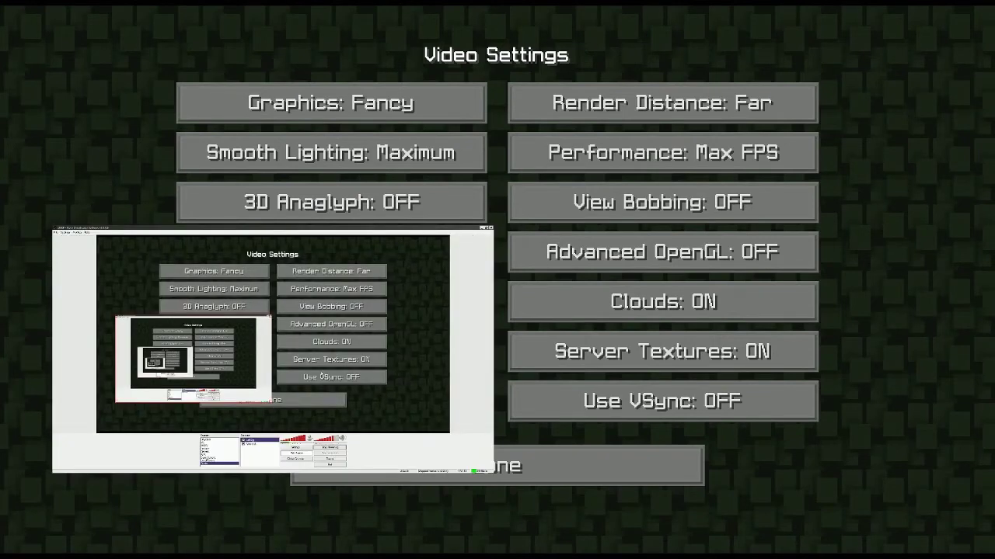
left_click_drag(272, 316, 311, 291)
left_click_drag(539, 201, 624, 154)
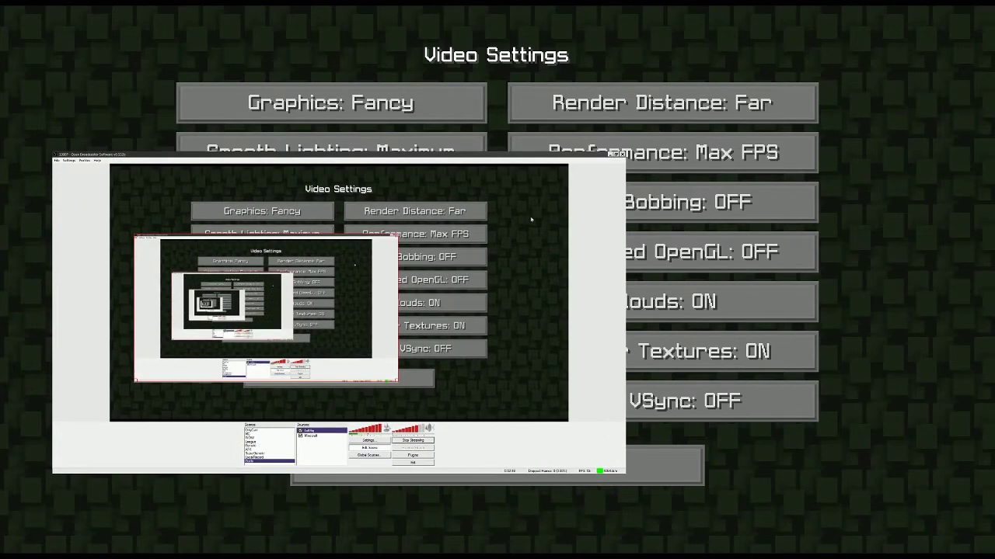
left_click(617, 154)
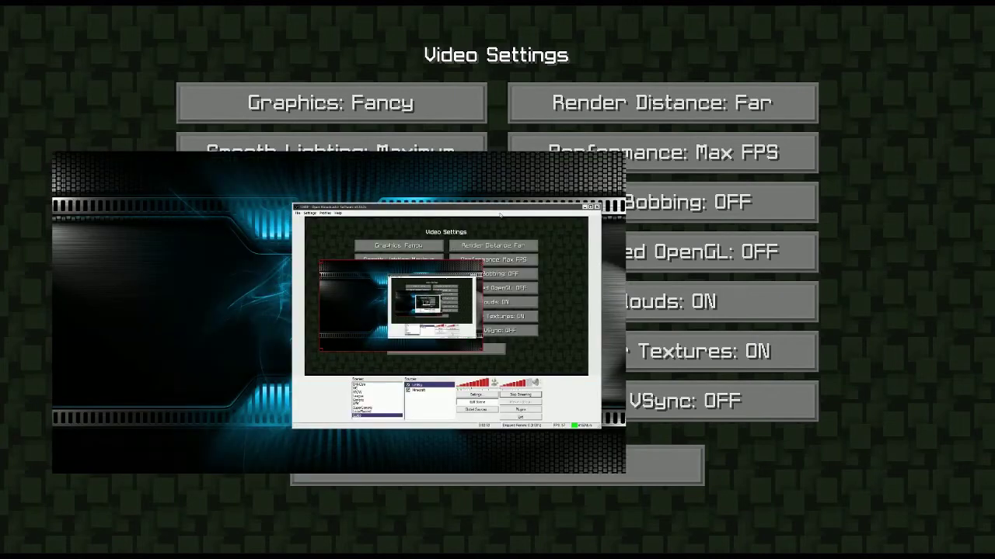
Step: Enlarge the LeftBig source to about two thirds of the canvas width and centre it over the Minecraft capture
left_click_drag(500, 209, 490, 203)
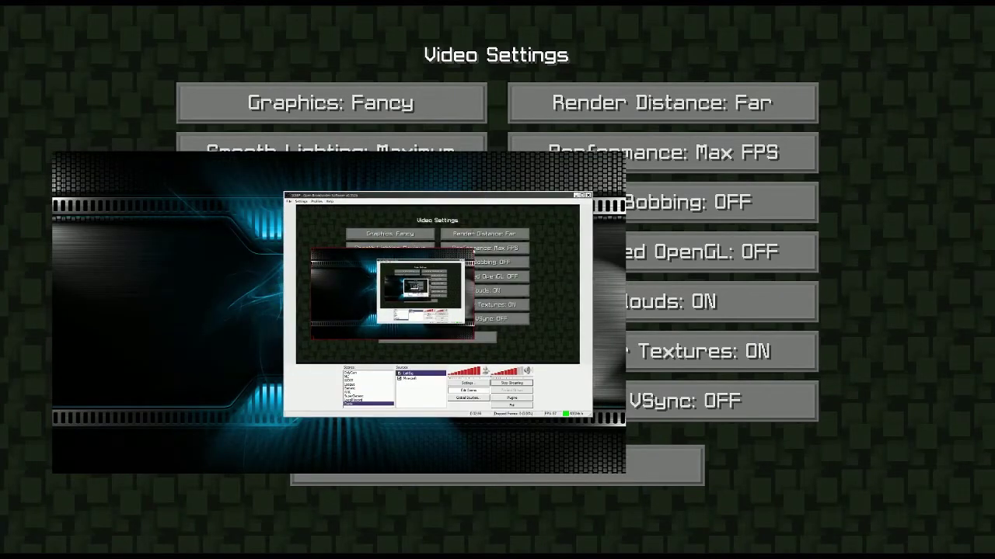
left_click_drag(474, 249, 583, 183)
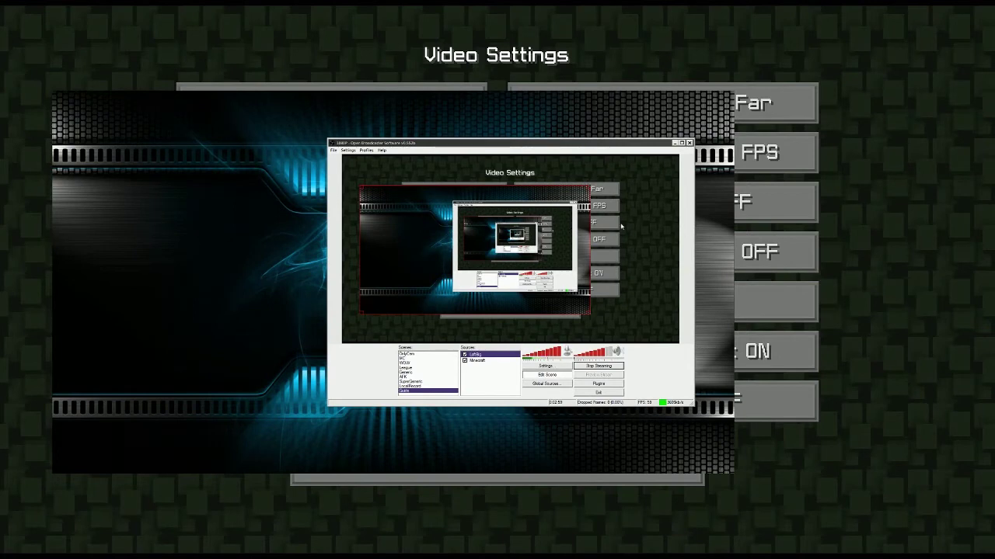
left_click_drag(425, 231, 542, 264)
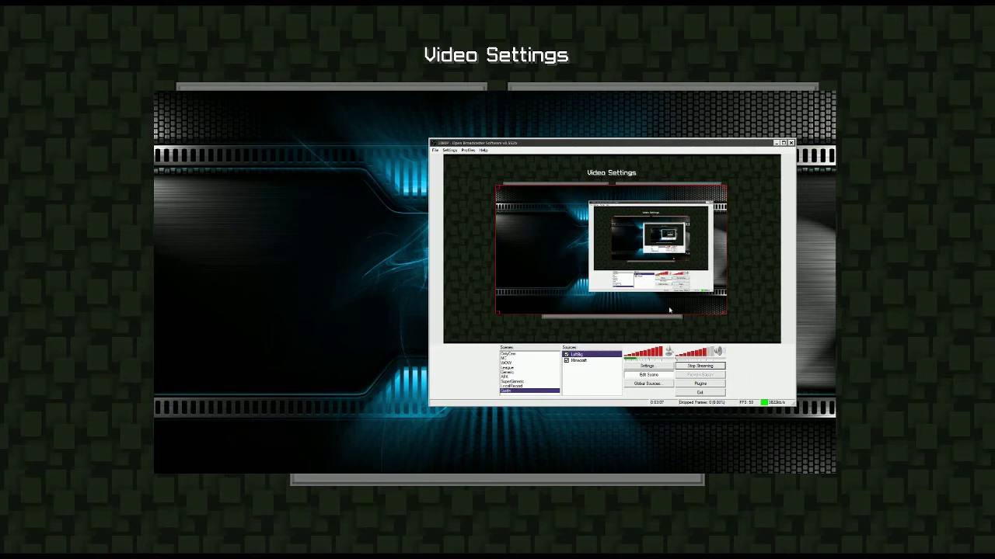
Step: Switch to Minecraft, leave its video settings and enter a game world so that gameplay is captured behind the LeftBig source
right_click(589, 375)
mouse_move(601, 380)
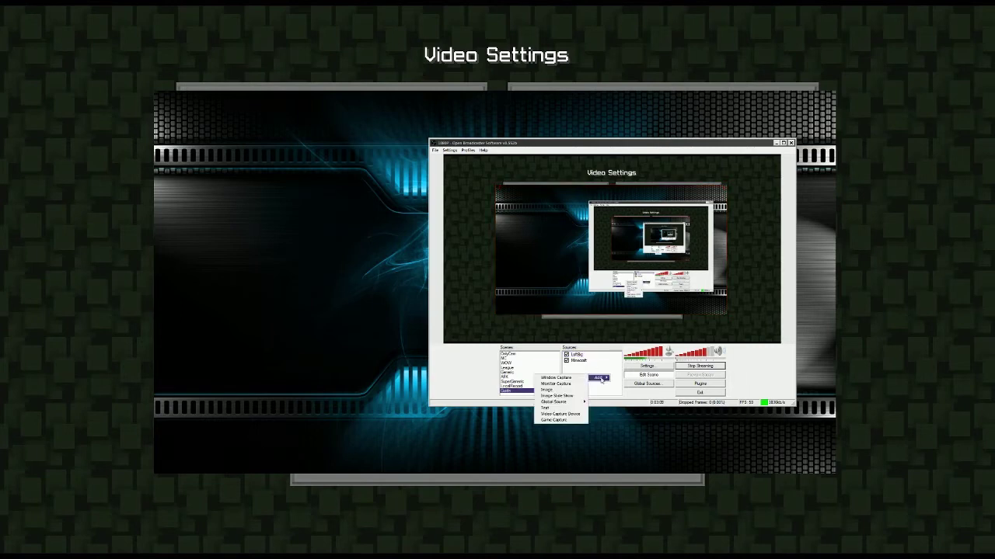
left_click(497, 480)
left_click(496, 479)
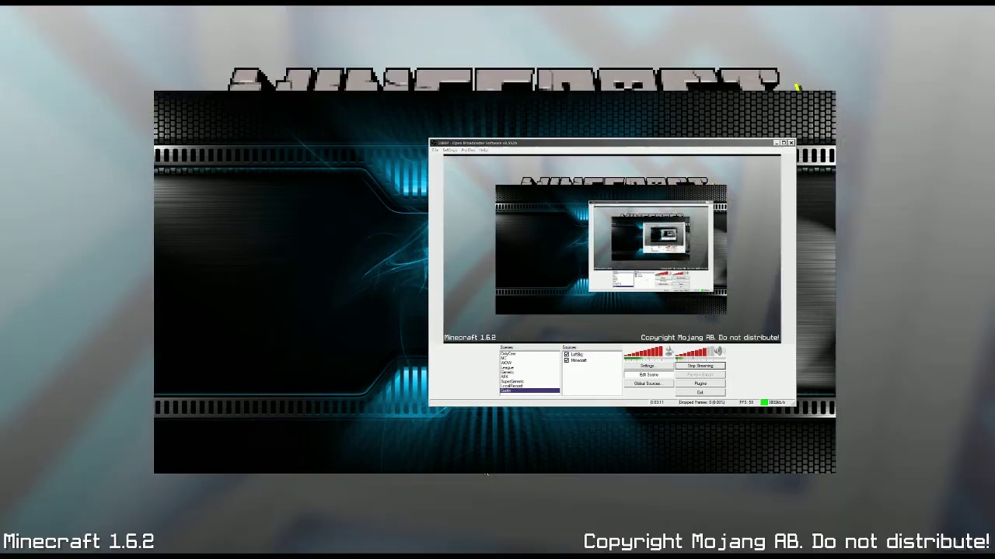
left_click(496, 259)
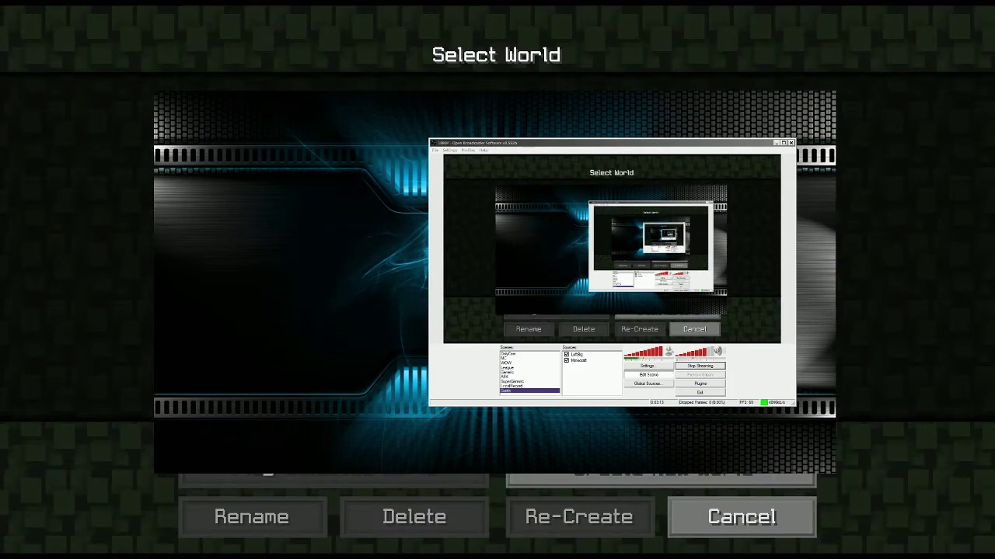
left_click(741, 517)
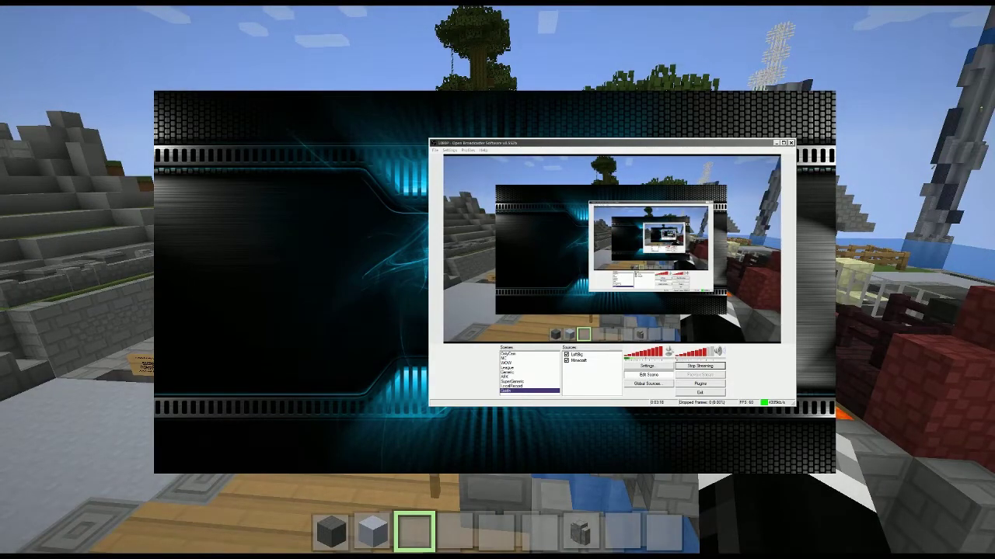
key("Escape")
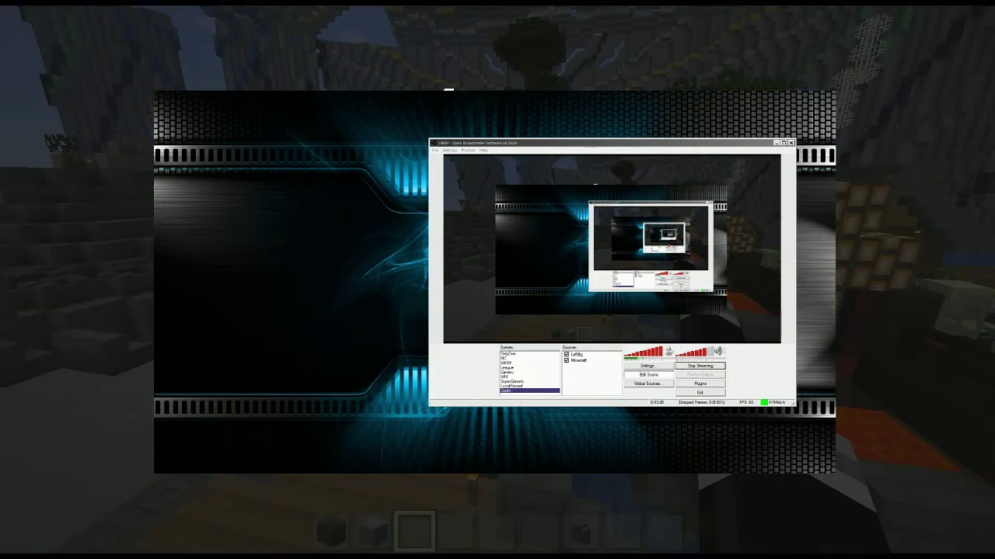
key("Escape")
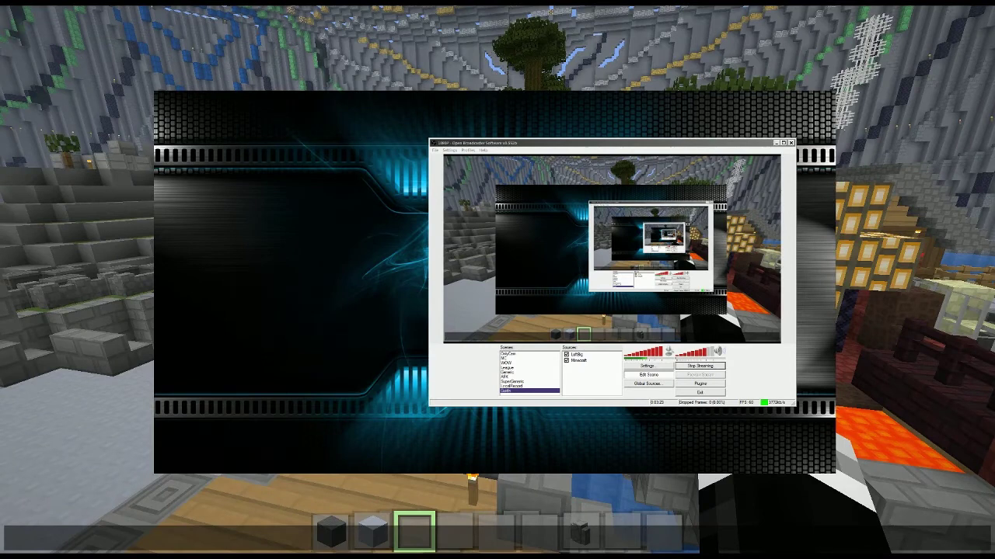
Step: Return to Open Broadcaster Software and add an image source named Overlay to the current scene
left_click(744, 363)
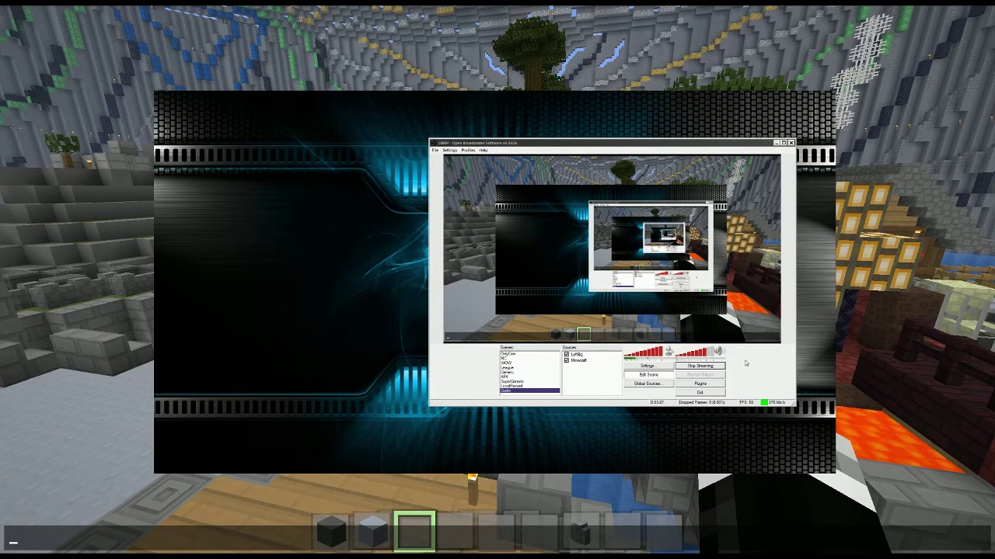
right_click(585, 379)
mouse_move(591, 382)
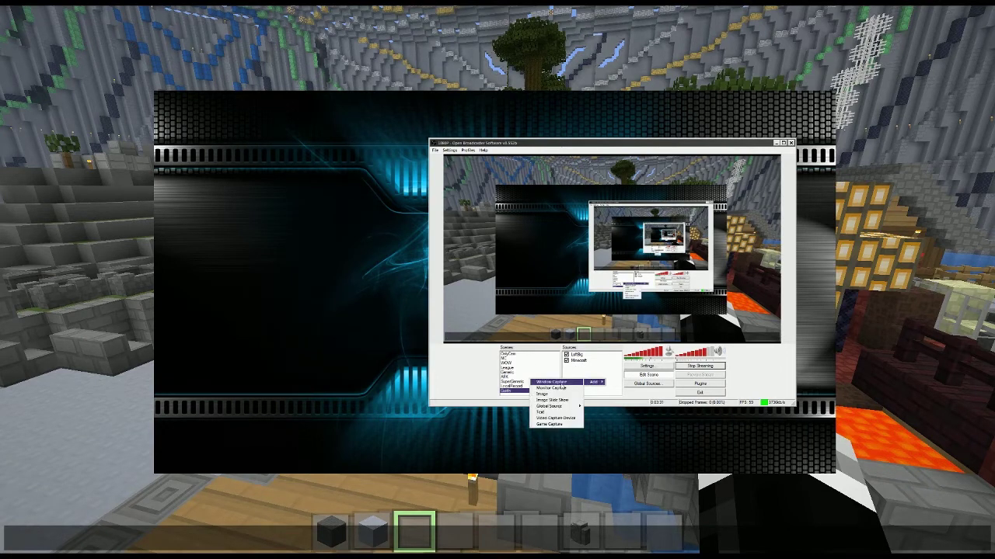
left_click(542, 394)
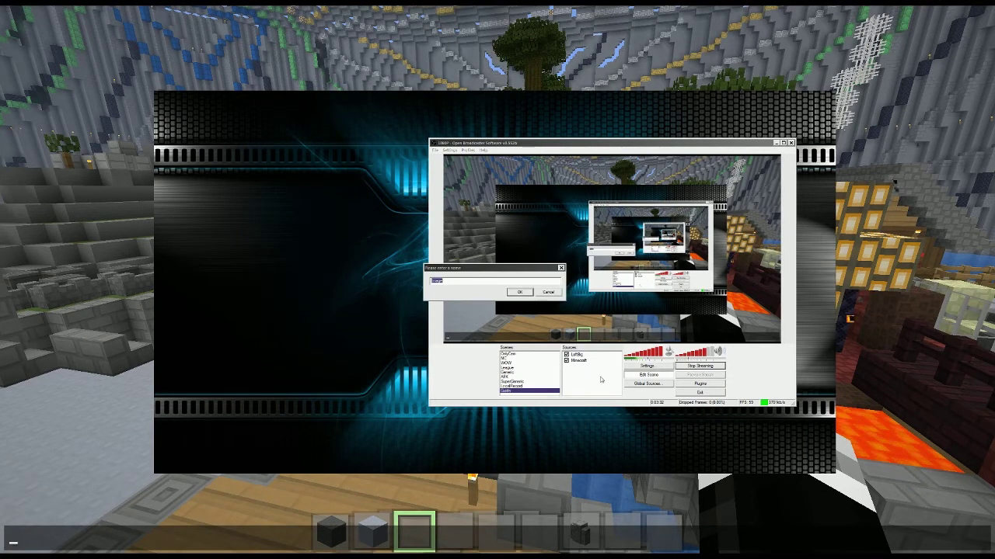
type("Ove")
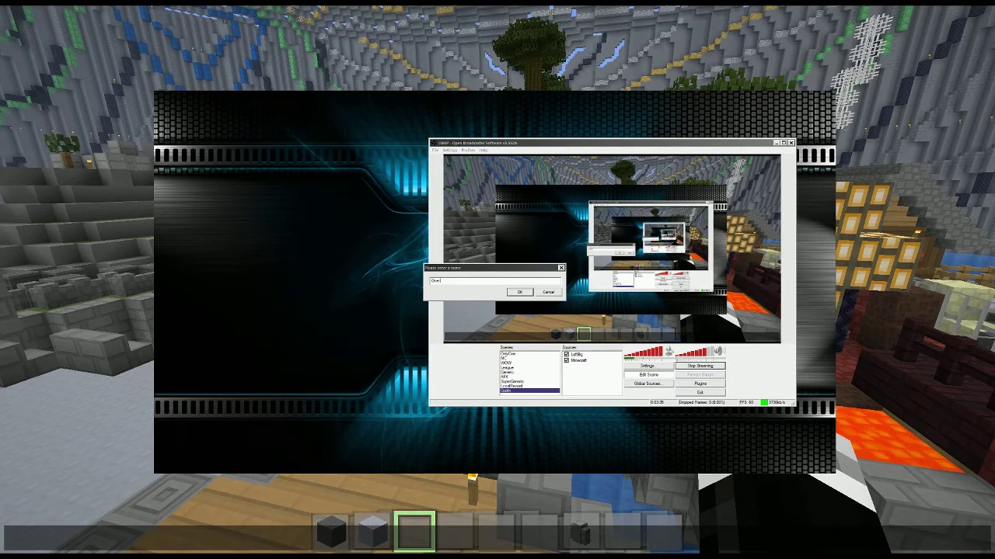
type("rlay")
left_click(510, 292)
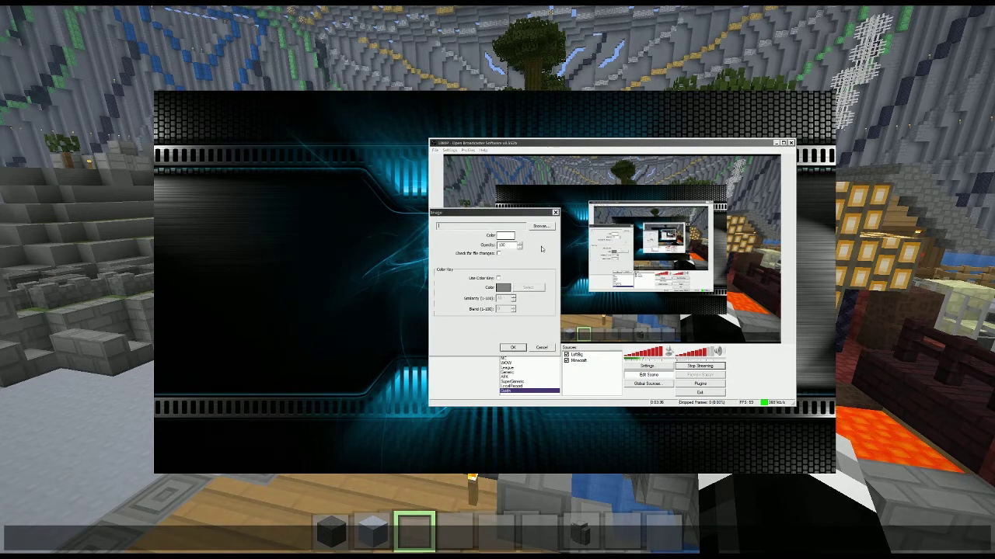
Step: Load the stream overlay image ending in Overlay_2 from the ConcealGaming Minecraft pictures folder into the new source and accept its settings
left_click(540, 226)
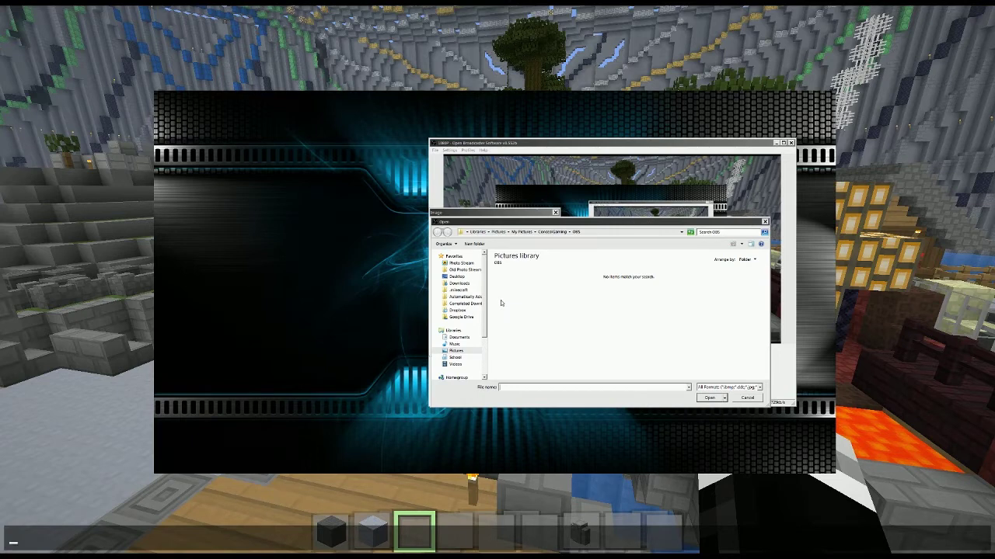
left_click(552, 232)
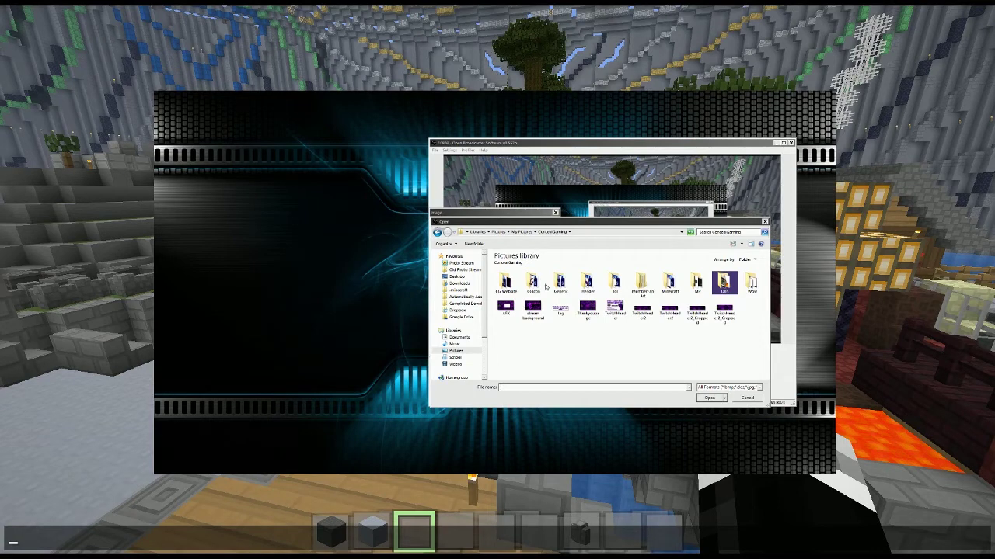
double_click(668, 283)
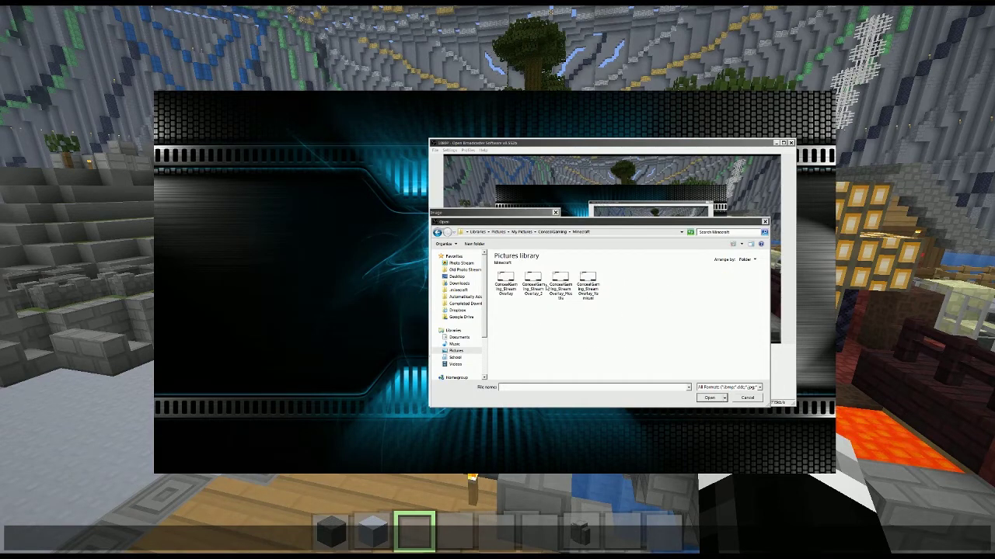
double_click(533, 281)
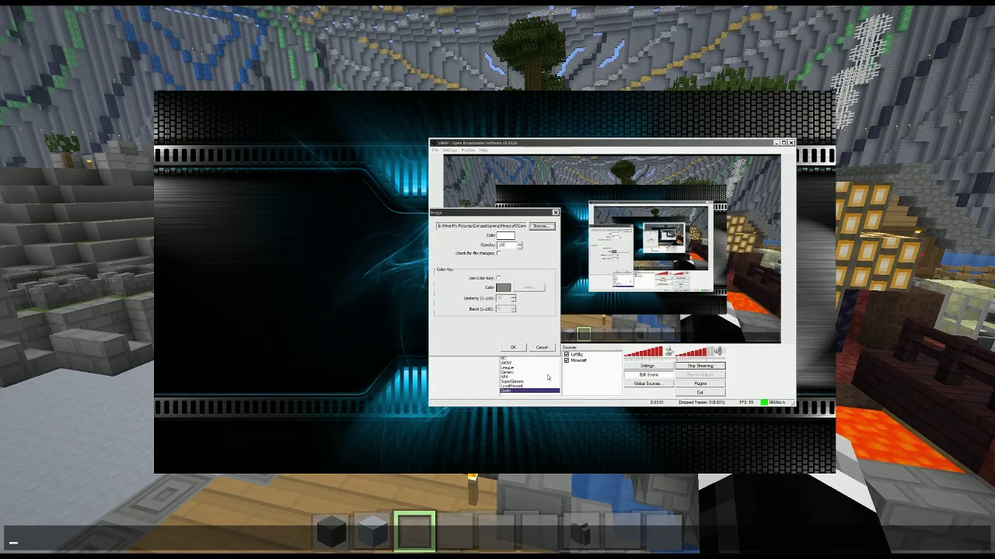
left_click(512, 348)
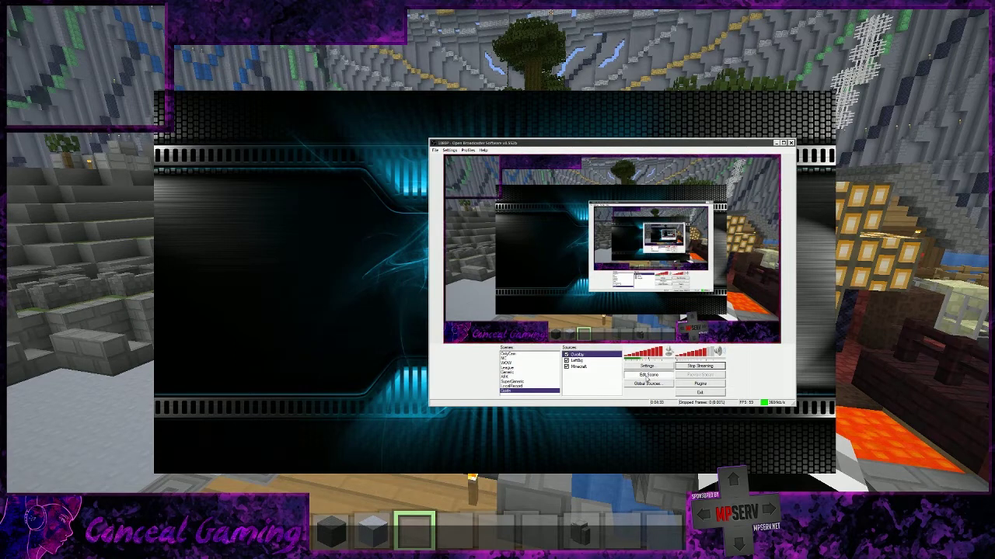
Step: Select the LeftBig source among the scene's sources and enlarge it by its right edge almost to the canvas's right border
left_click(578, 360)
left_click(580, 366)
left_click(578, 361)
left_click(578, 355)
left_click(578, 361)
left_click(579, 367)
left_click(578, 361)
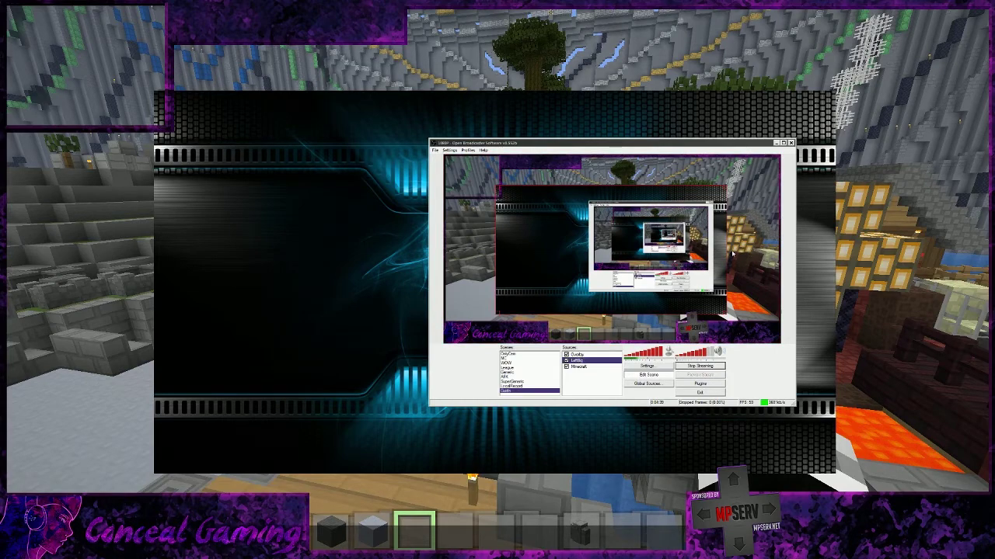
left_click_drag(727, 251, 923, 286)
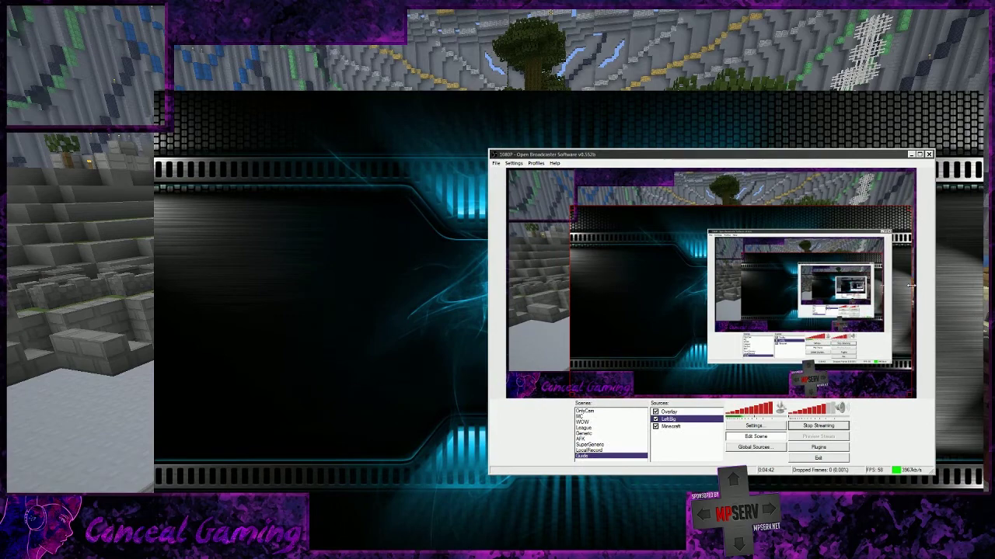